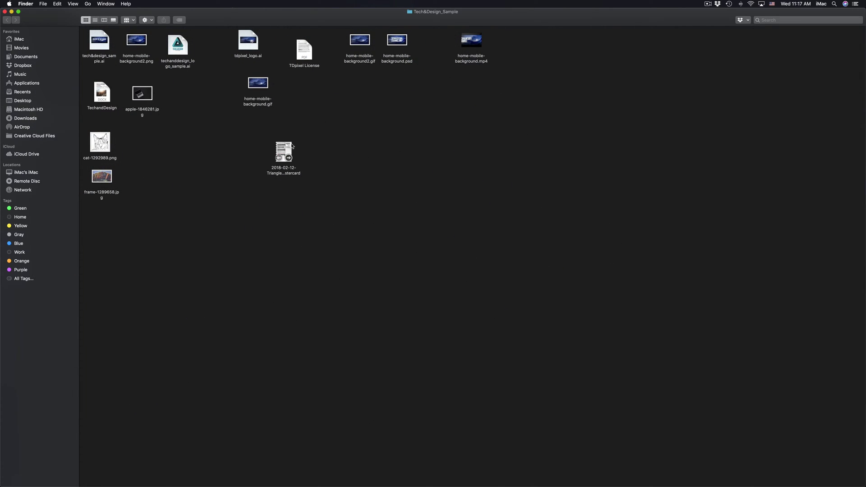
Step: Select the Triangle-WorldEliteMastercard statement PDF in Finder
left_click(288, 146)
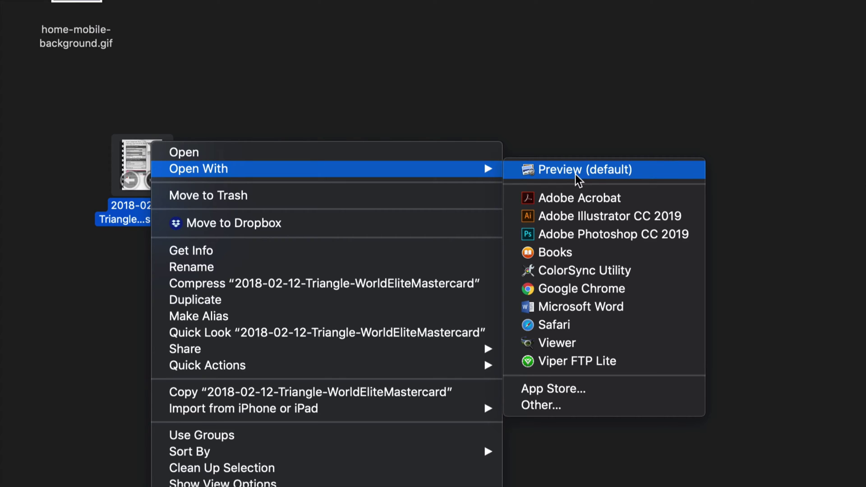
Step: Open the Triangle-WorldEliteMastercard statement in Preview with Yellow as the highlight colour
left_click(576, 174)
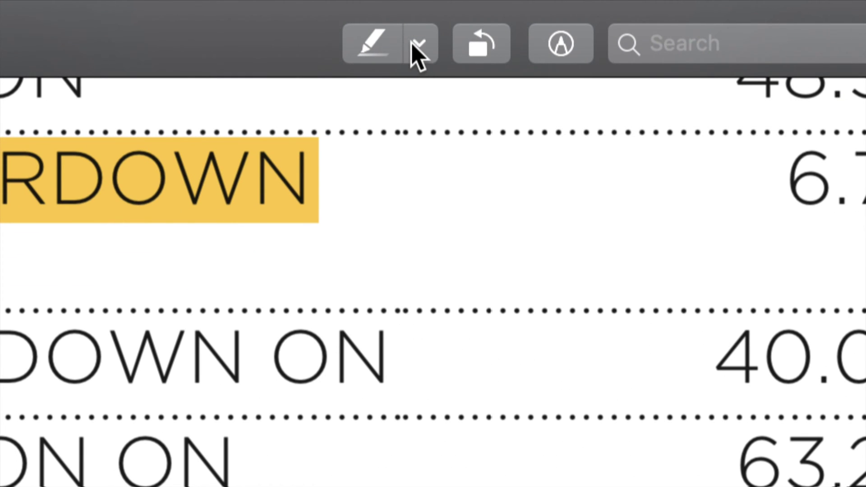
left_click(421, 48)
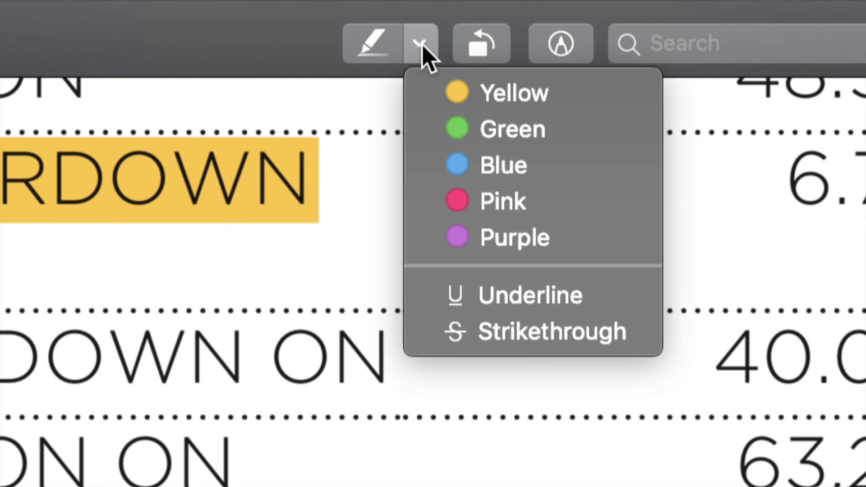
left_click(514, 95)
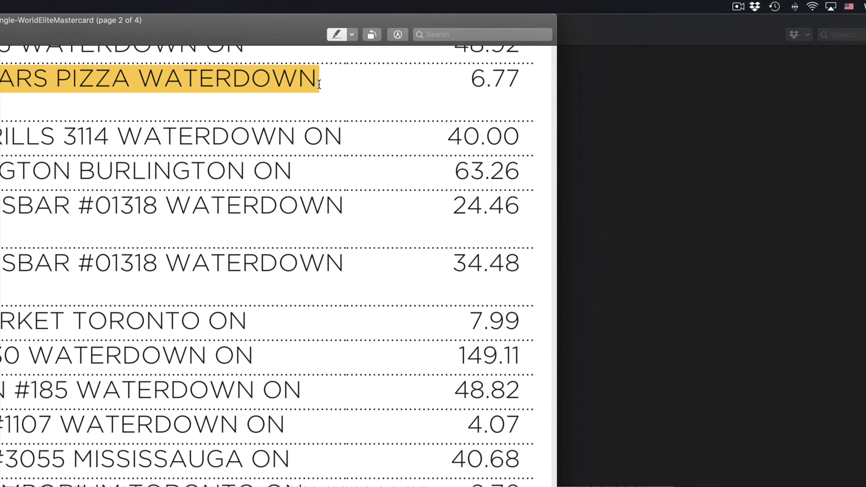
Step: Highlight the ERIC'S NO FRILLS description and its 40.00 amount in yellow
left_click_drag(260, 21, 462, 19)
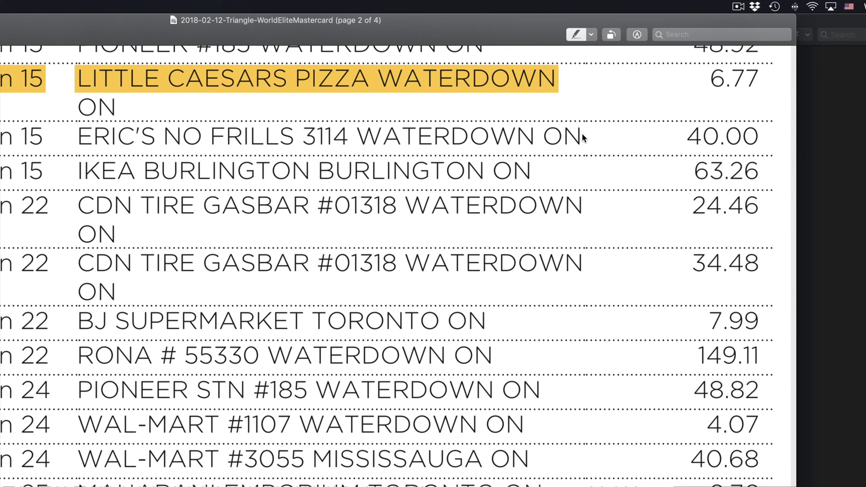
left_click_drag(581, 137, 82, 139)
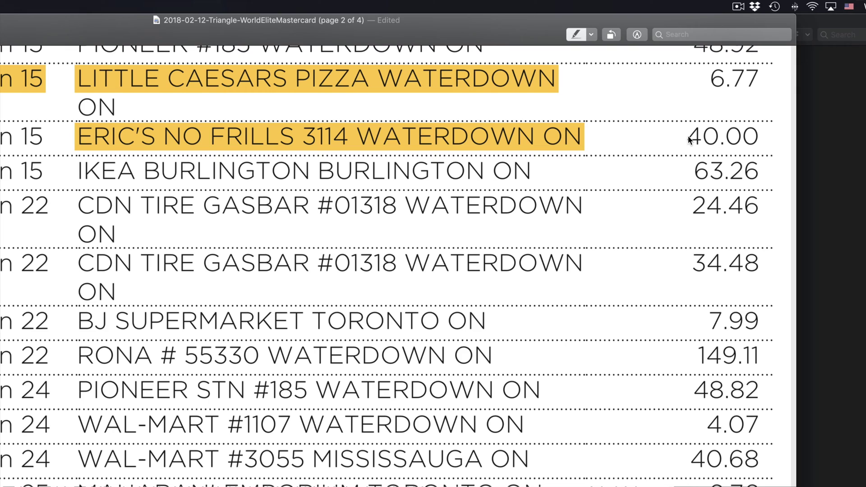
left_click_drag(689, 136, 767, 145)
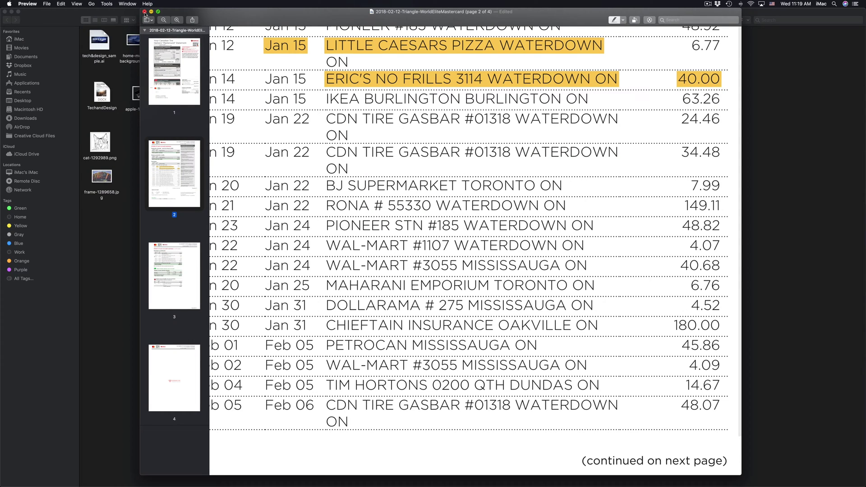
Step: Close the statement in Preview and show the statement PDF's file actions in Finder
left_click(144, 11)
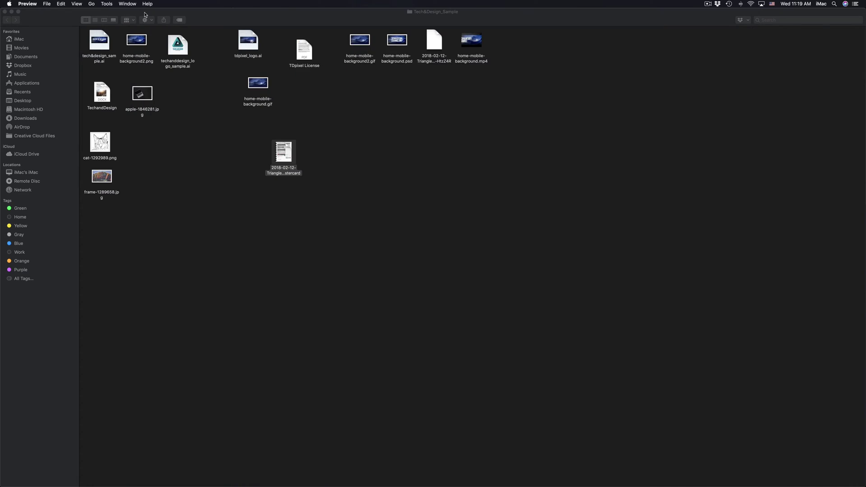
left_click(382, 178)
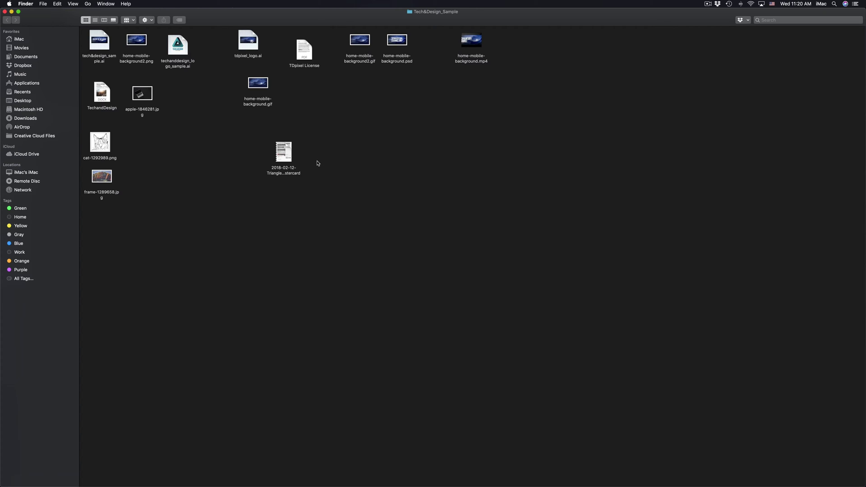
left_click(286, 147)
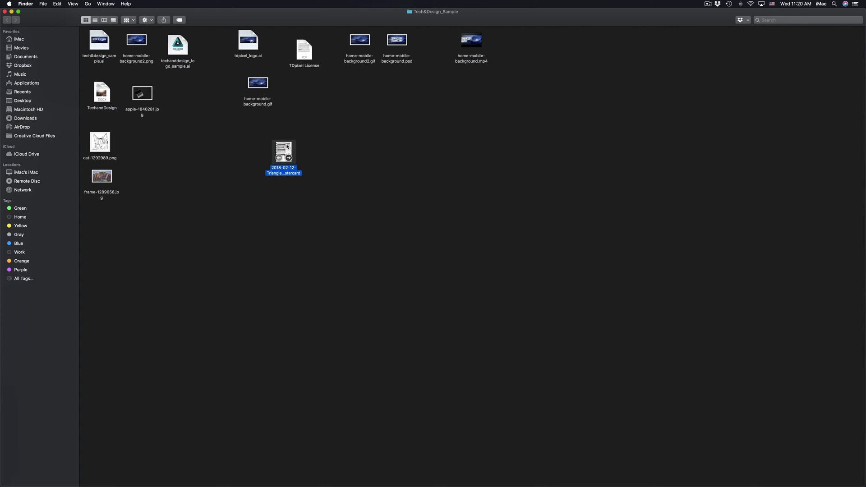
right_click(286, 147)
mouse_move(81, 77)
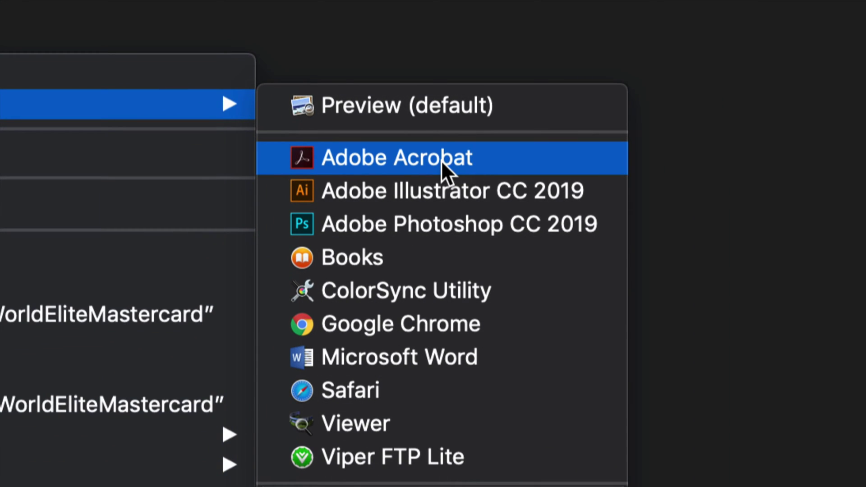
Step: Open the statement in Adobe Acrobat Pro DC and turn on Edit PDF mode
left_click(441, 161)
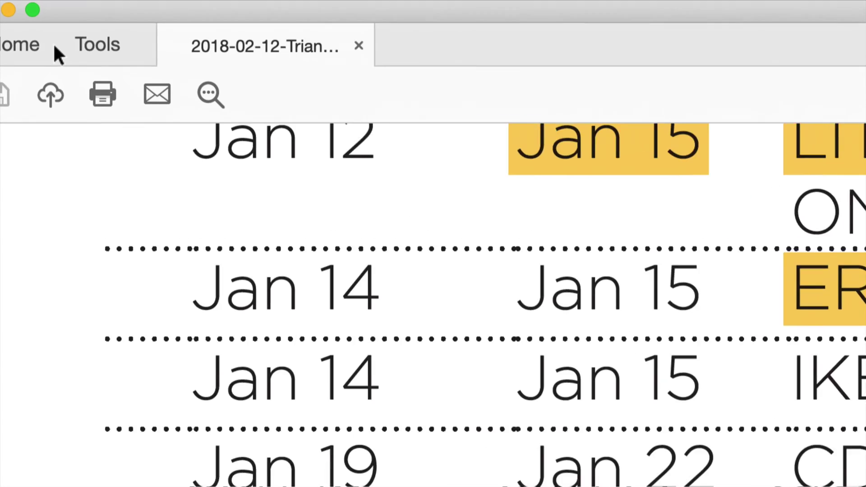
left_click(80, 46)
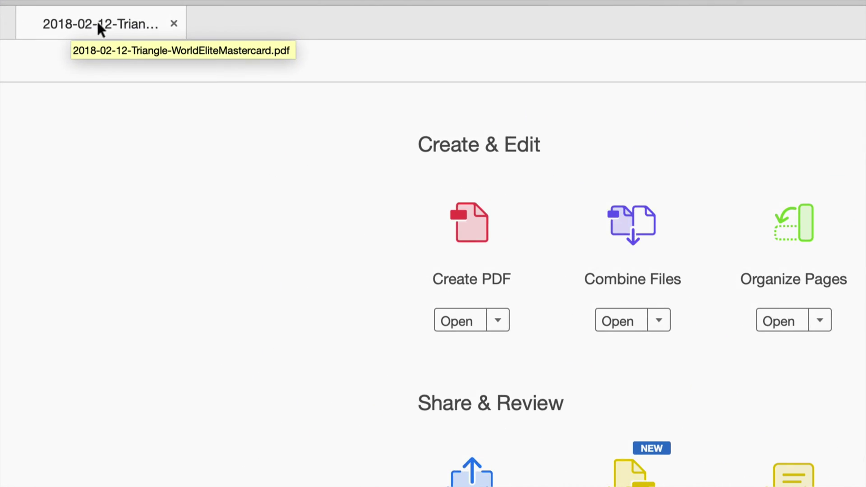
left_click(97, 24)
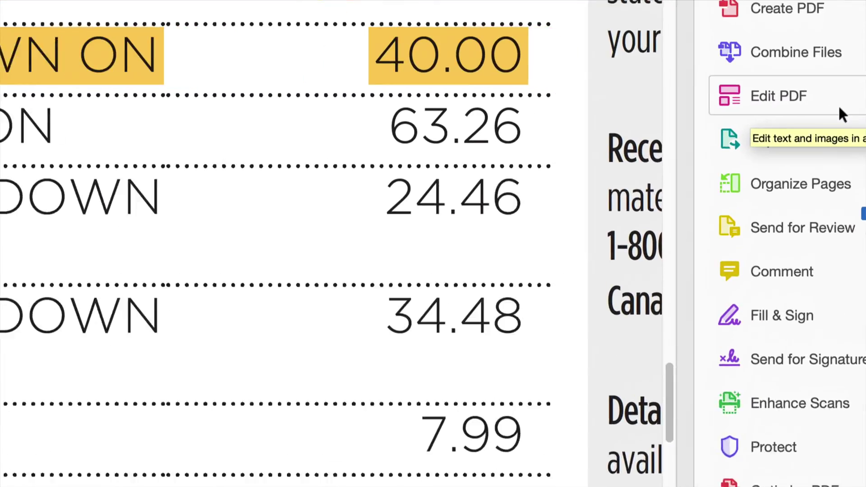
left_click(784, 97)
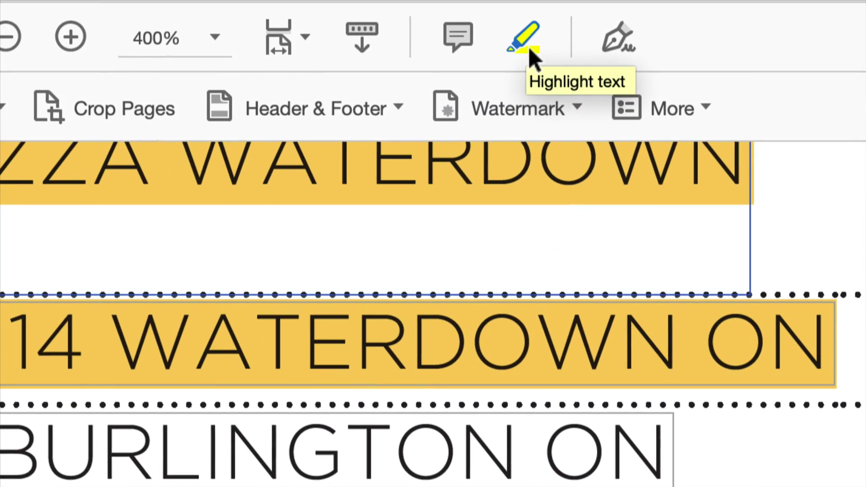
Step: Highlight the IKEA BURLINGTON description, the 63.26 amount, and the Jan 14 and Jan 15 dates
left_click(531, 57)
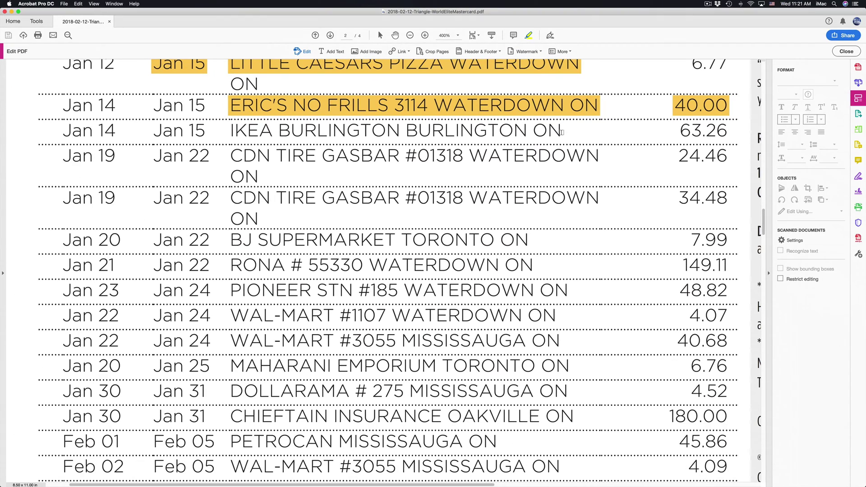
left_click_drag(563, 131, 237, 130)
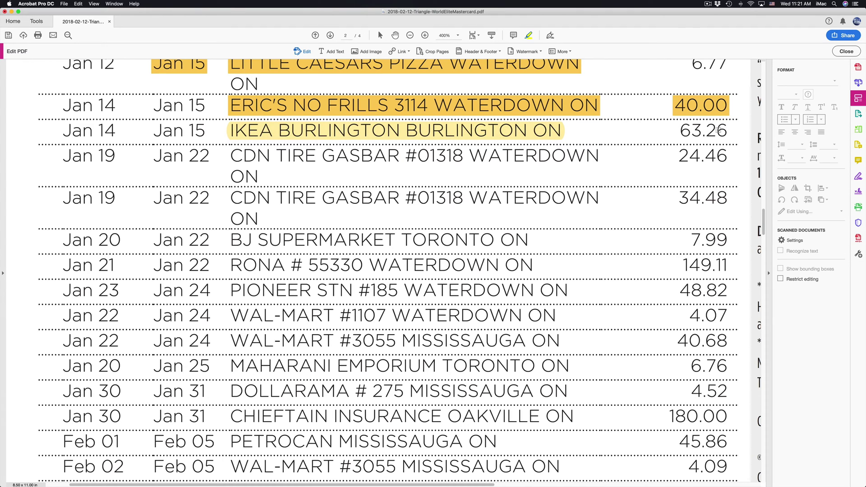
left_click_drag(676, 127, 676, 127)
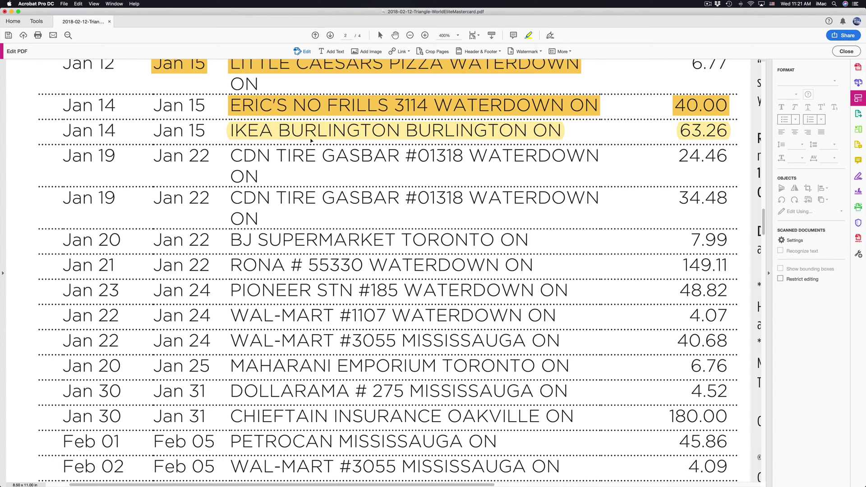
left_click_drag(204, 132, 73, 133)
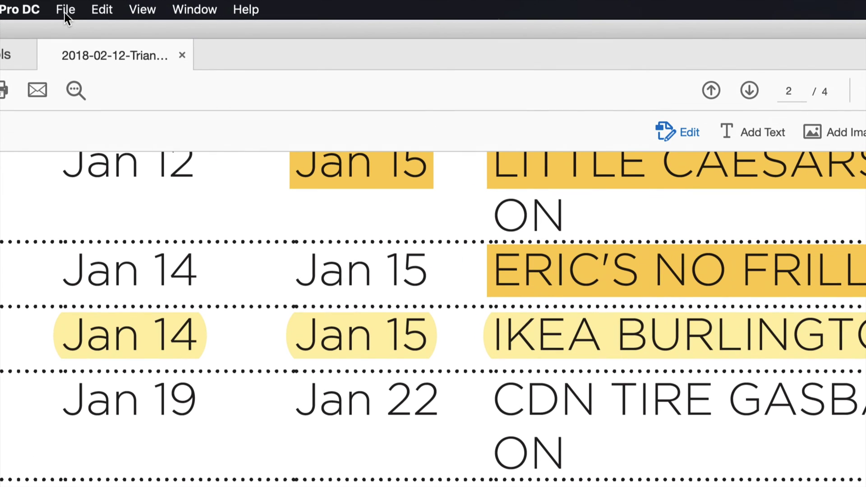
Step: Choose Save As from Acrobat's File menu for the highlighted statement
left_click(64, 4)
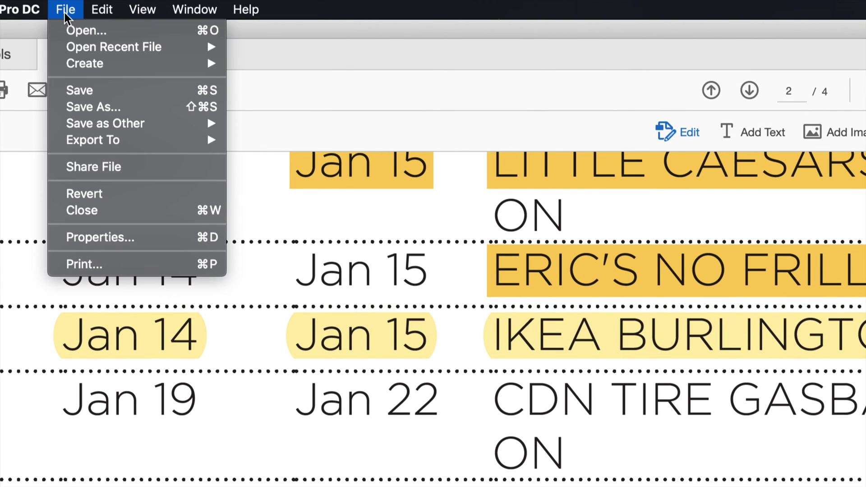
left_click(133, 112)
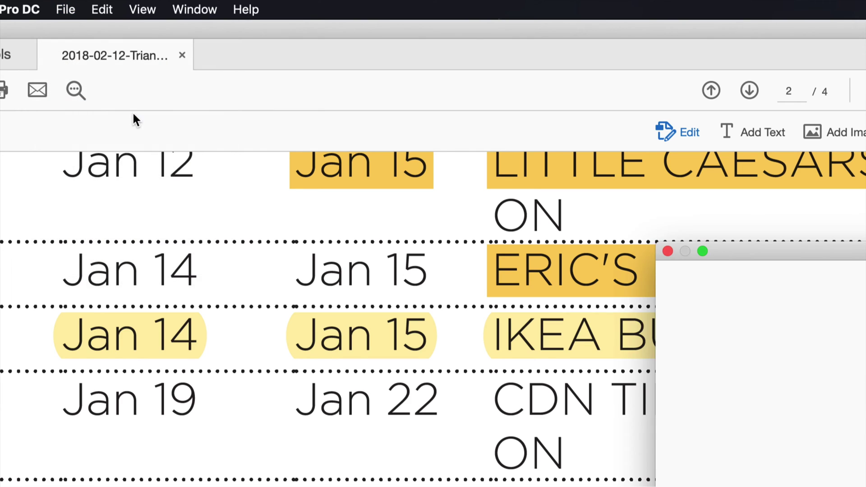